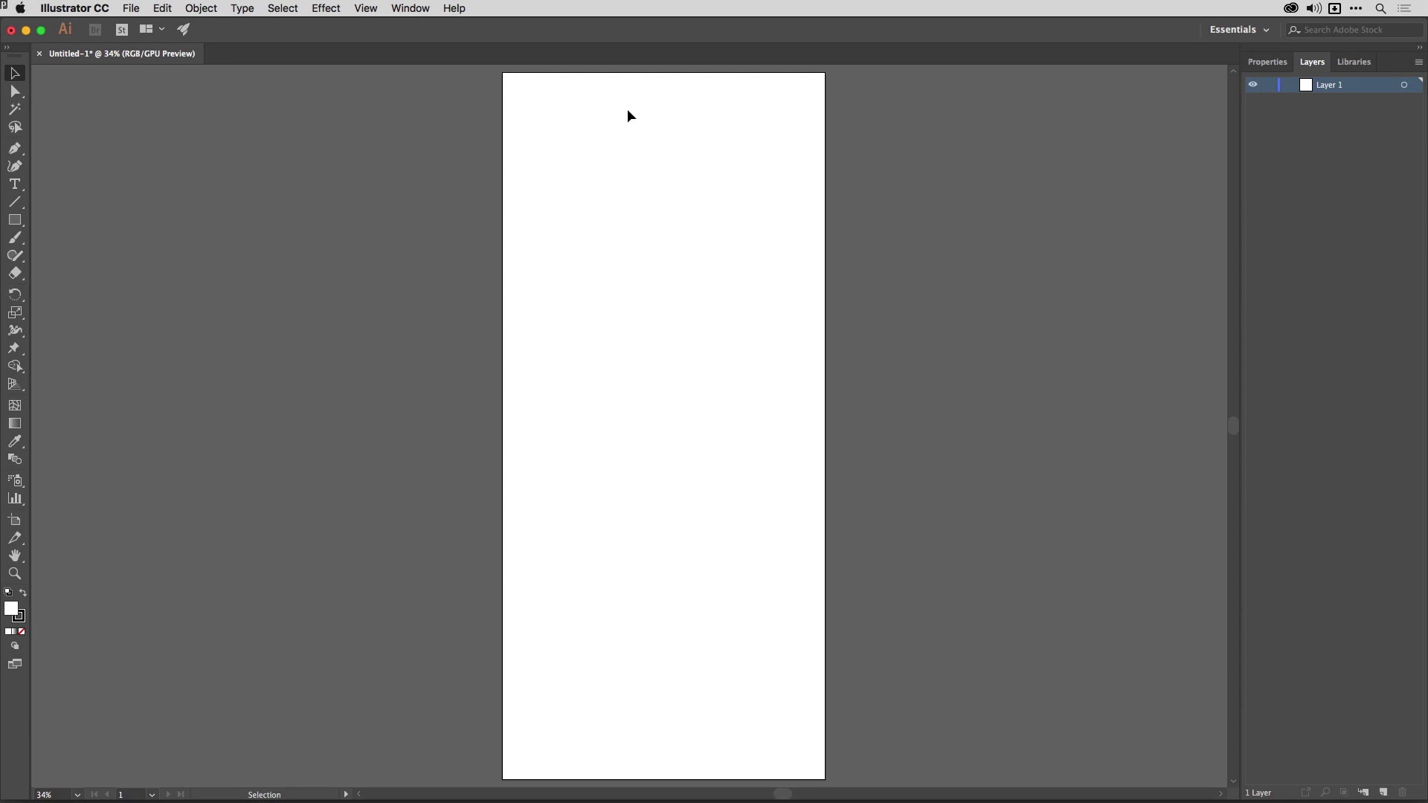
# - Draw a 2665.53 pt tall rectangle out from the artboard centre and narrow it evenly from both sides
pyautogui.press('m')
pyautogui.moveTo(663, 426); pyautogui.dragTo(806, 762)
pyautogui.scroll(1, 806, 763)
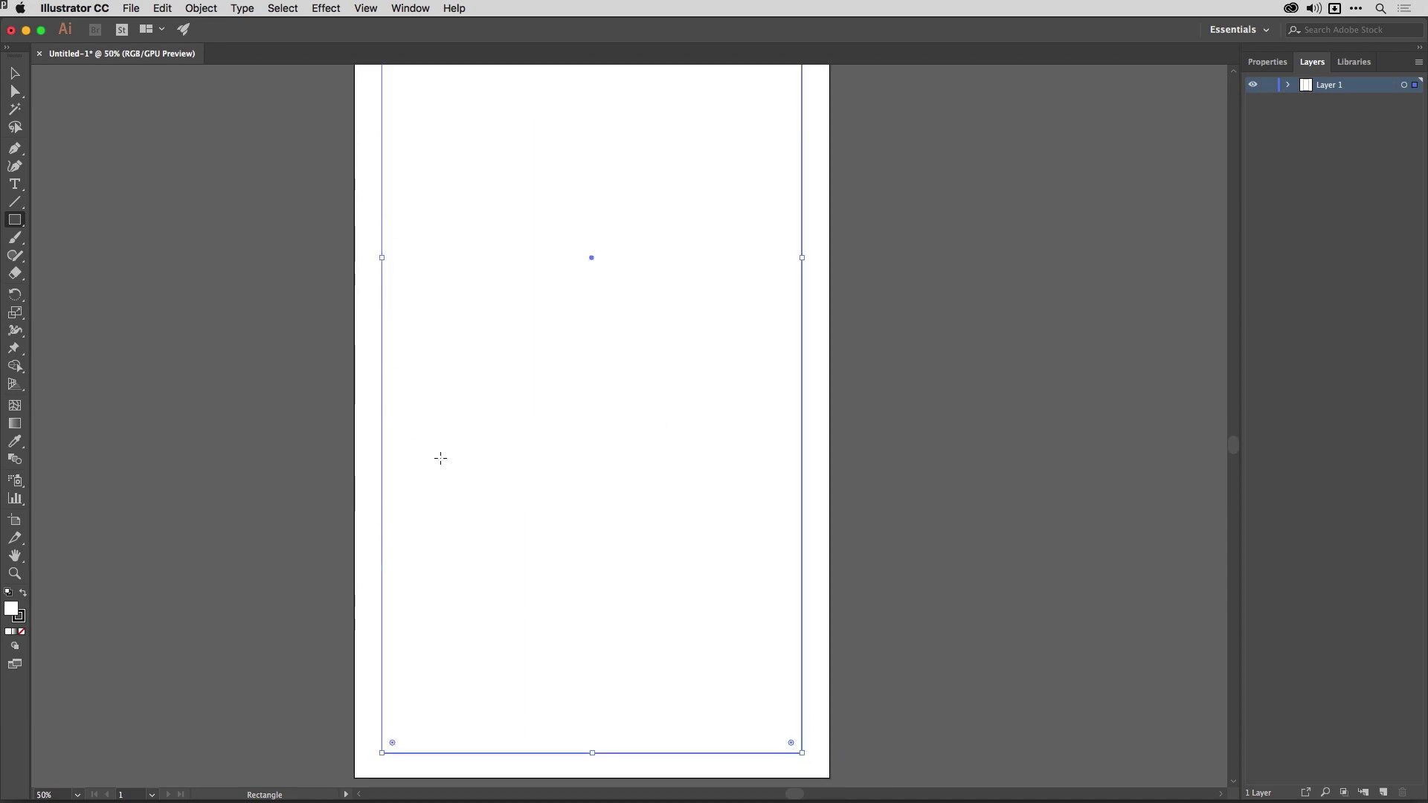
pyautogui.scroll(-1, 445, 338)
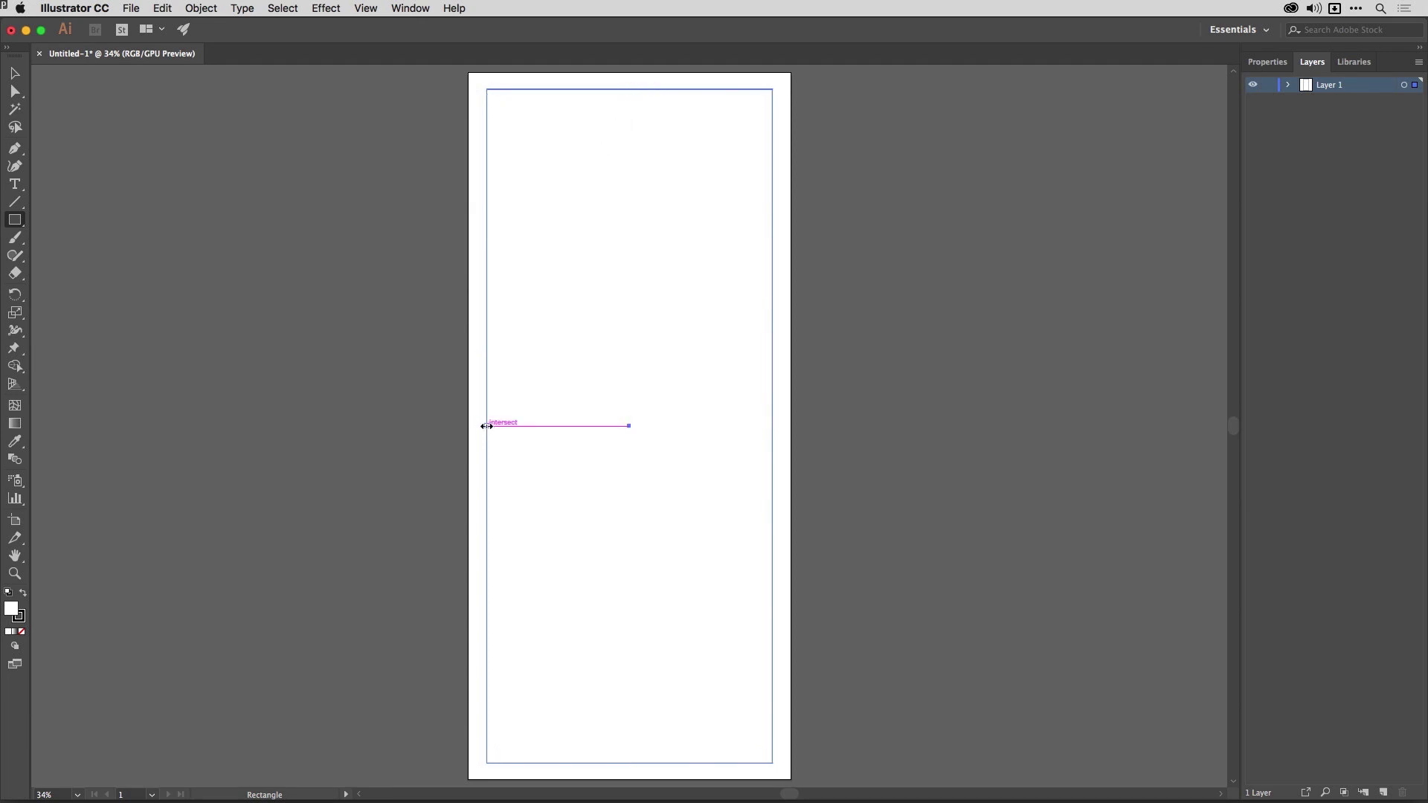
pyautogui.moveTo(486, 426)
pyautogui.mouseDown()
pyautogui.moveTo(558, 429)
pyautogui.moveTo(486, 429)
pyautogui.mouseUp()
# - Open Split Into Grid with Preview on and raise Rows to 5 (533.11 pt each, 0 pt gutter)
pyautogui.click(201, 8)
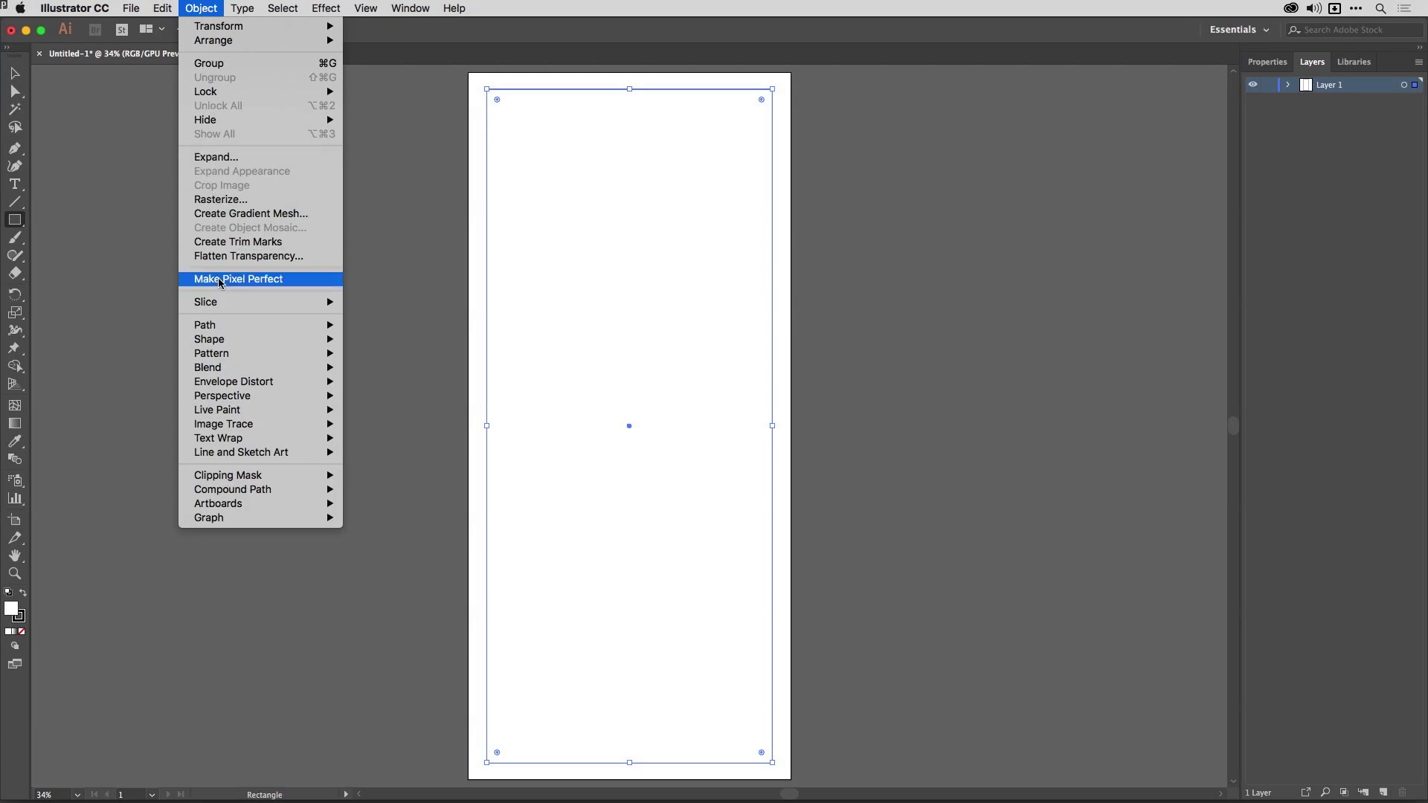
pyautogui.moveTo(221, 327)
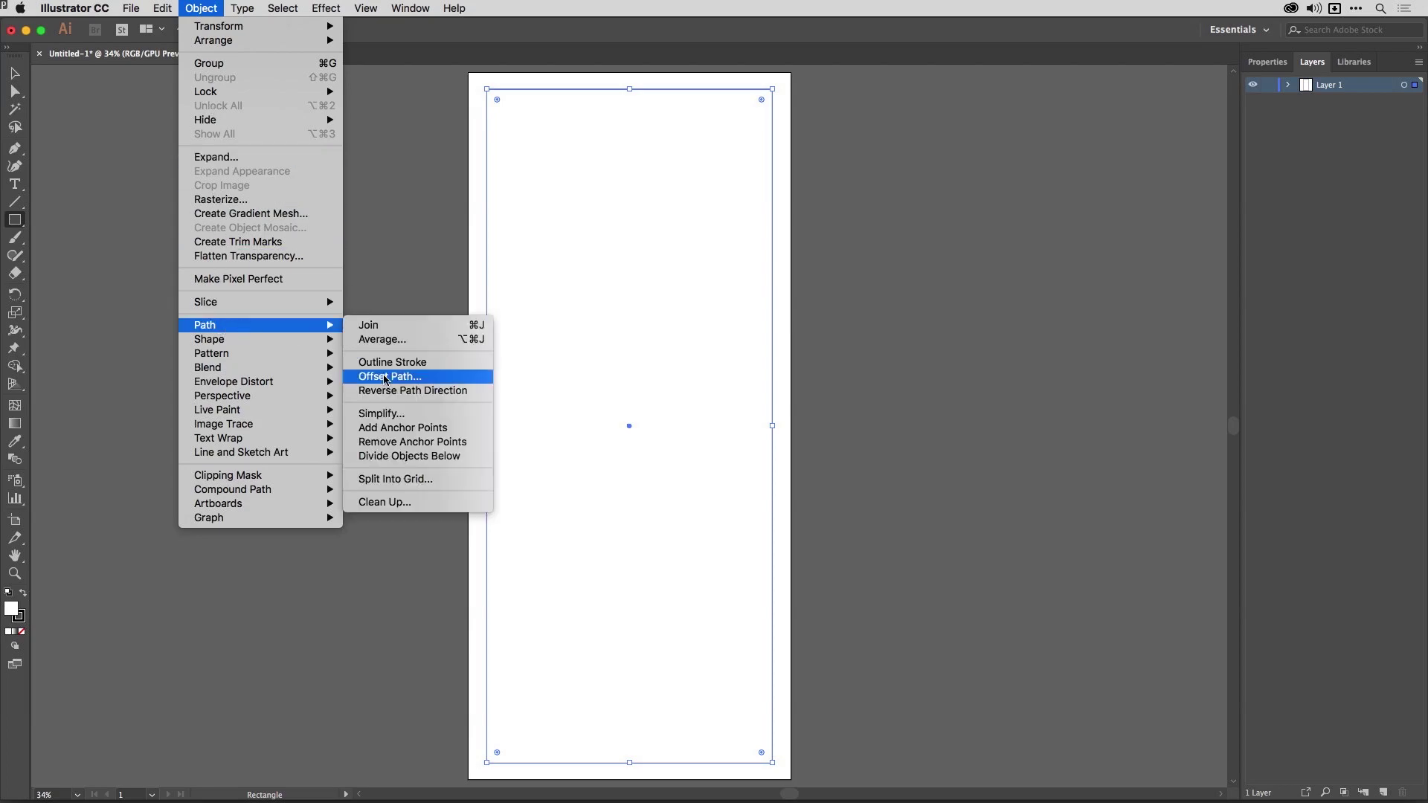
pyautogui.click(414, 481)
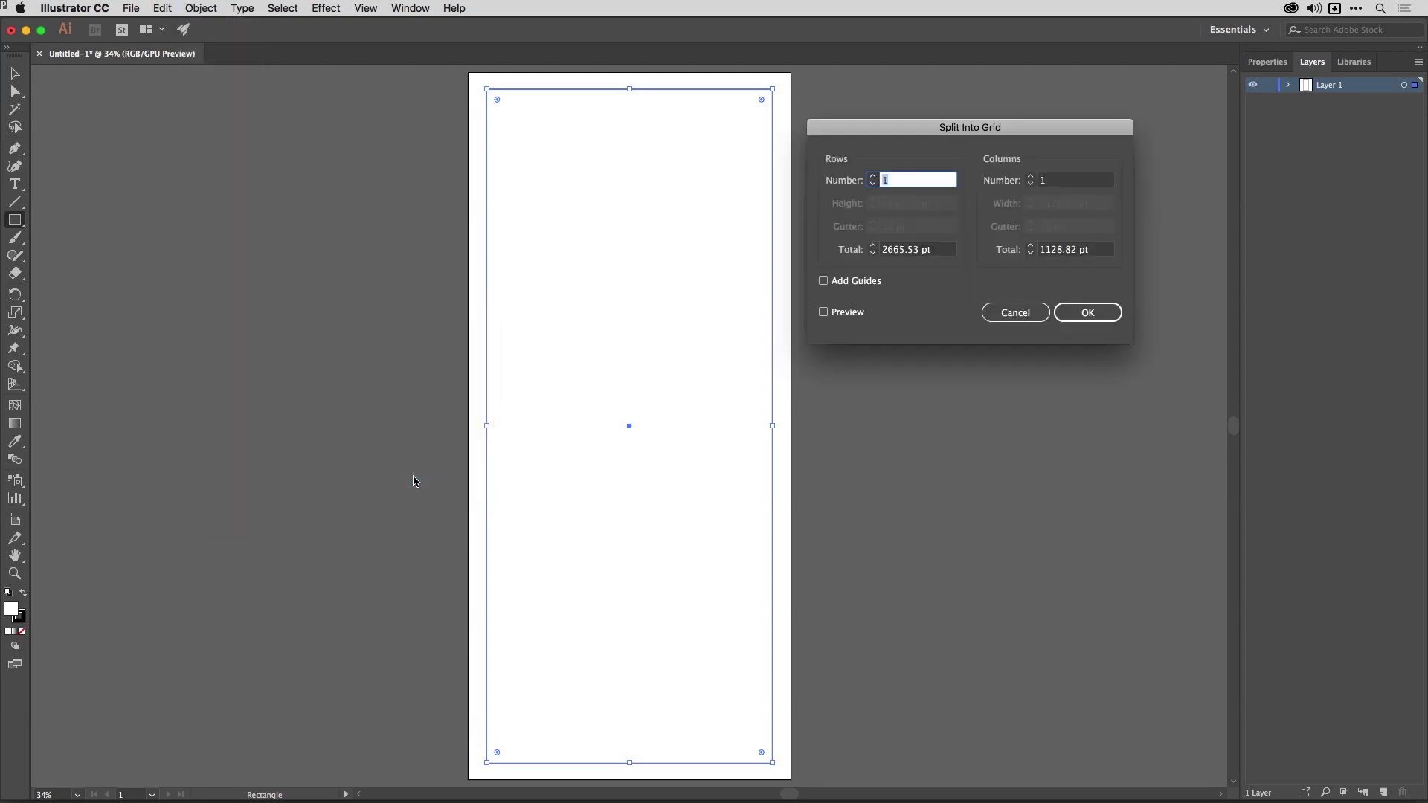
pyautogui.moveTo(892, 131); pyautogui.dragTo(838, 195)
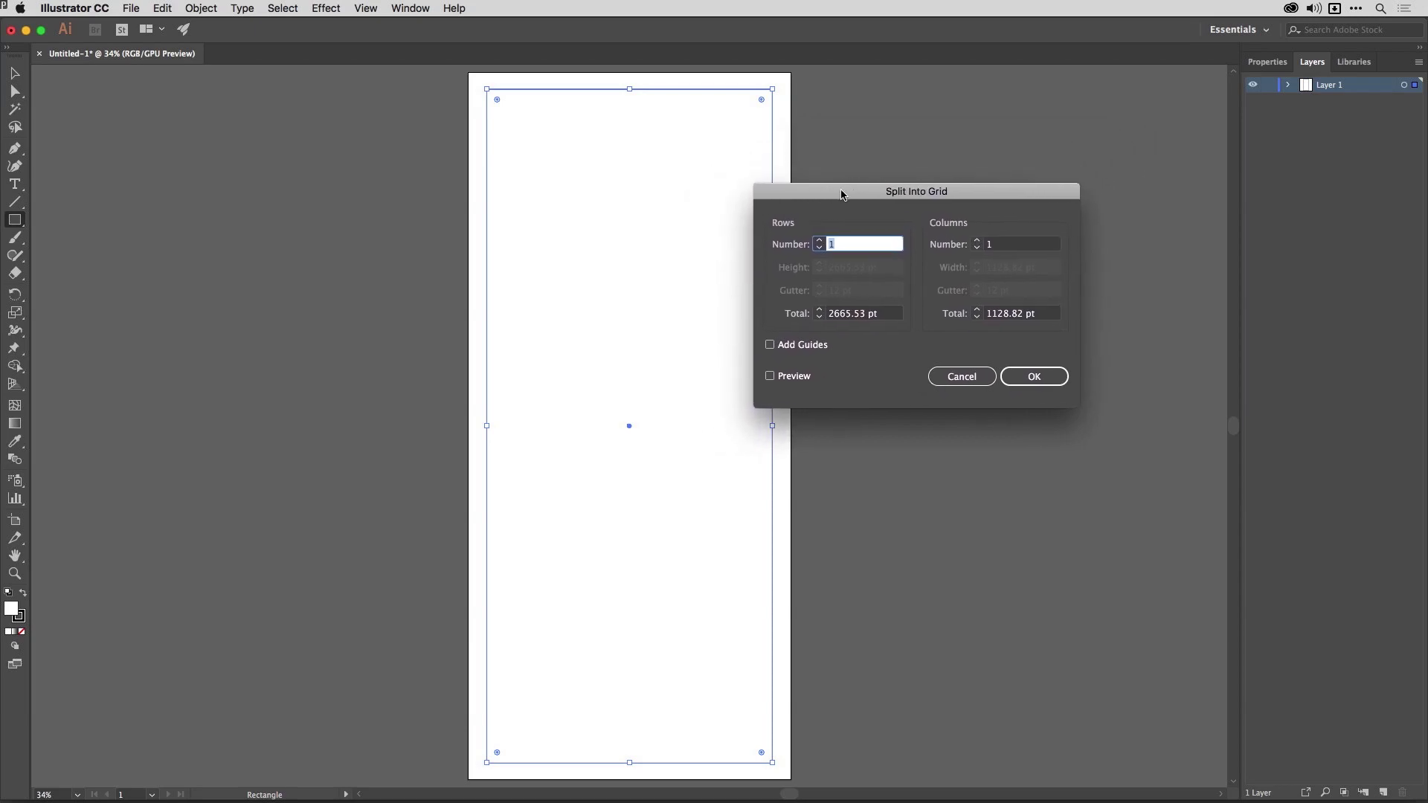
pyautogui.click(793, 378)
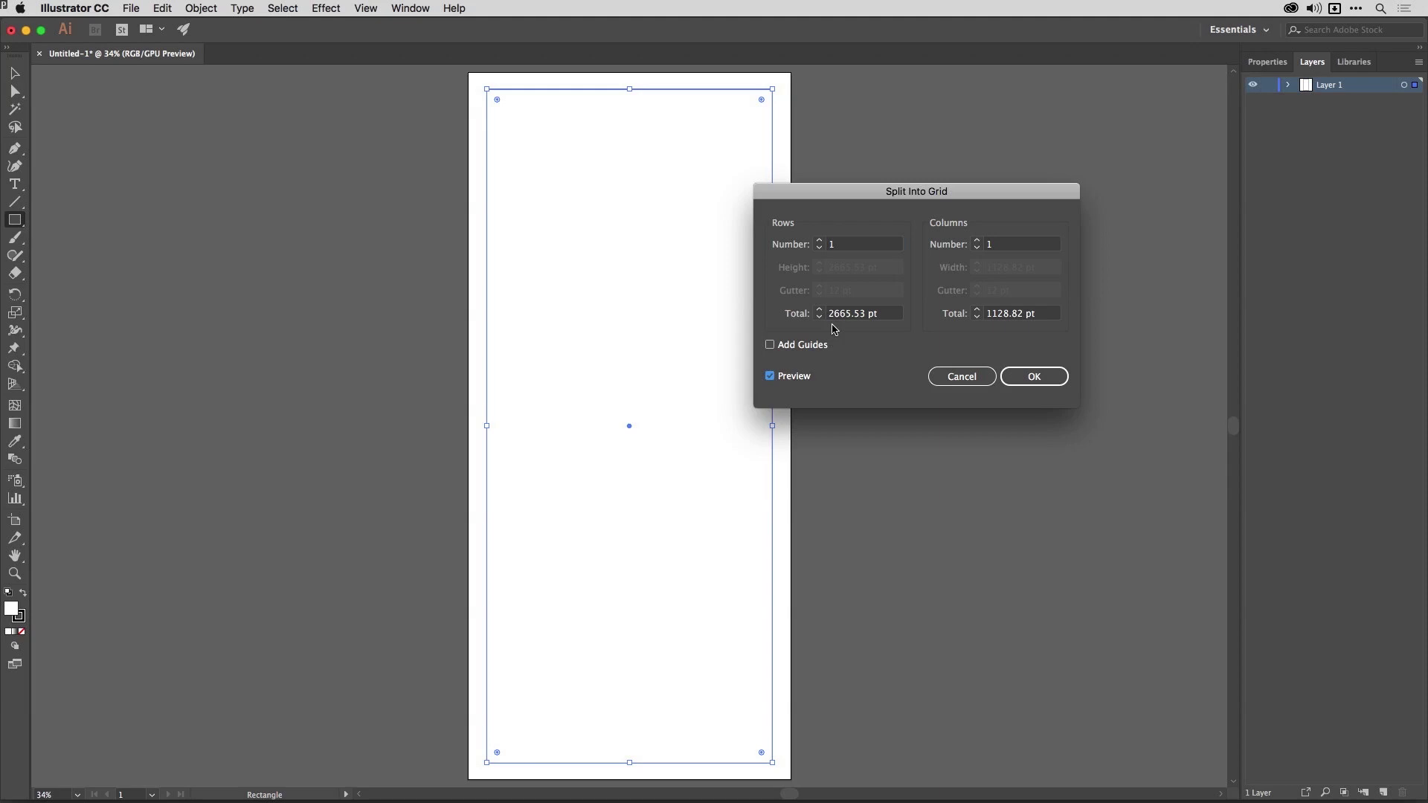
pyautogui.click(839, 245)
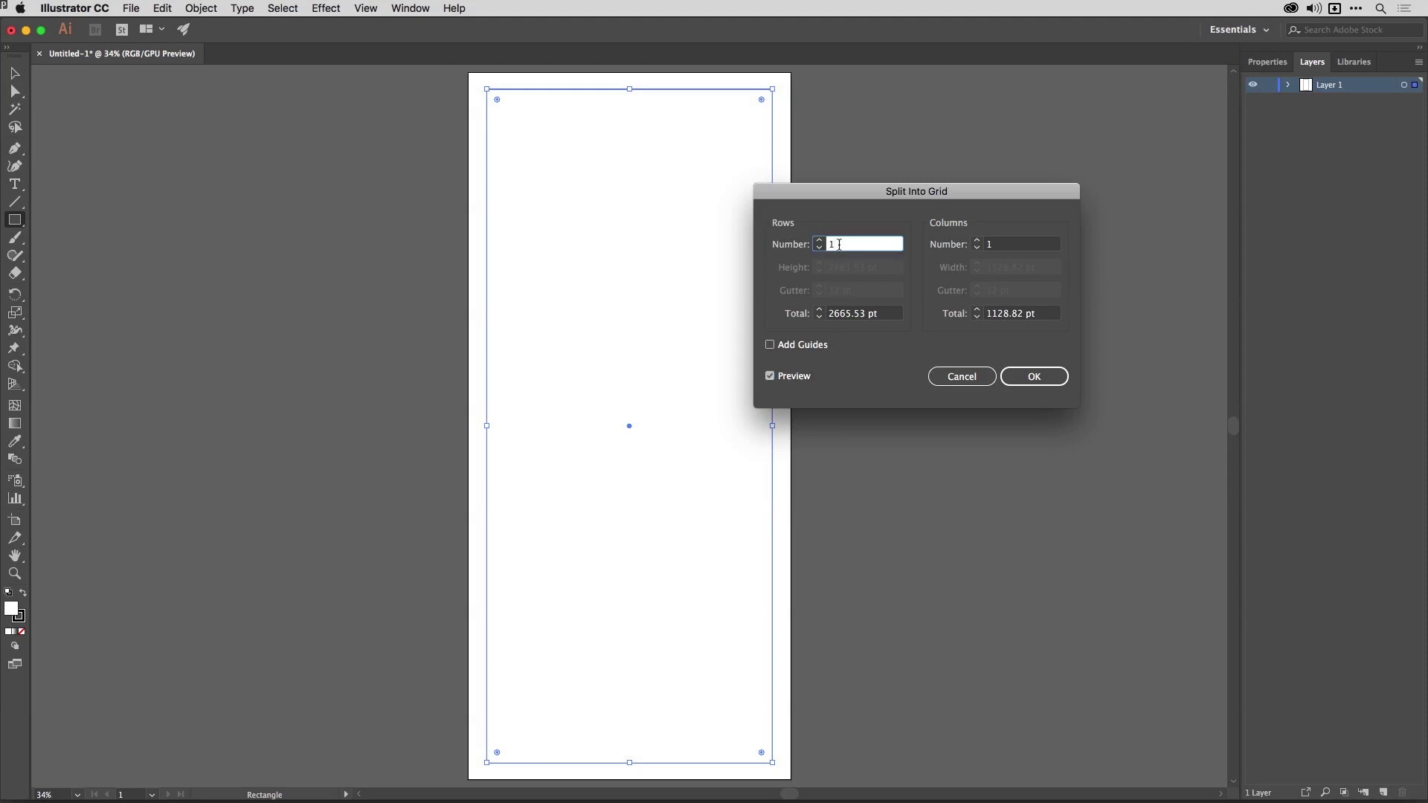
pyautogui.press('Up')
pyautogui.press('Up')
pyautogui.press('Up')
pyautogui.press('Up')
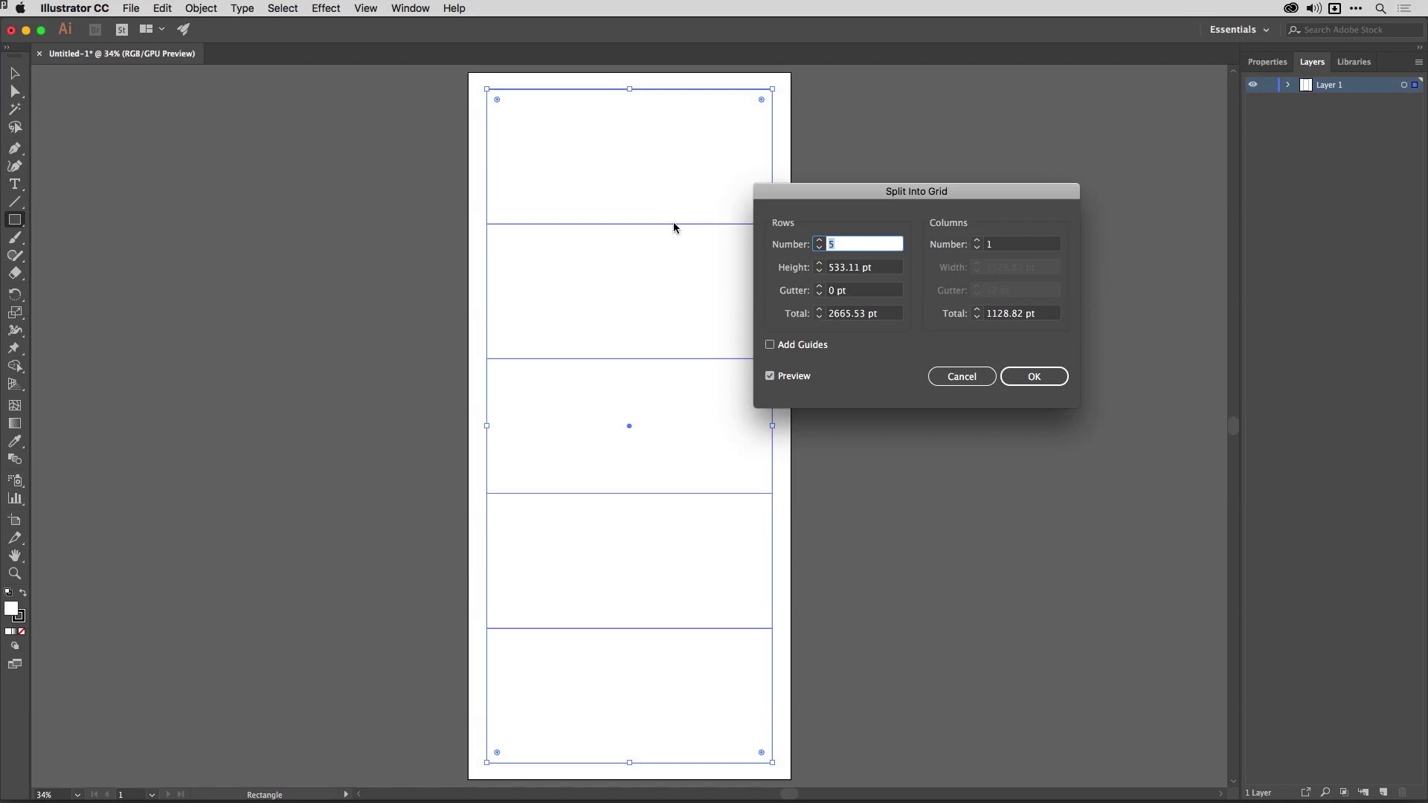
# - Set Columns to 6 with a 10 pt column gutter and apply the grid split
pyautogui.click(1006, 244)
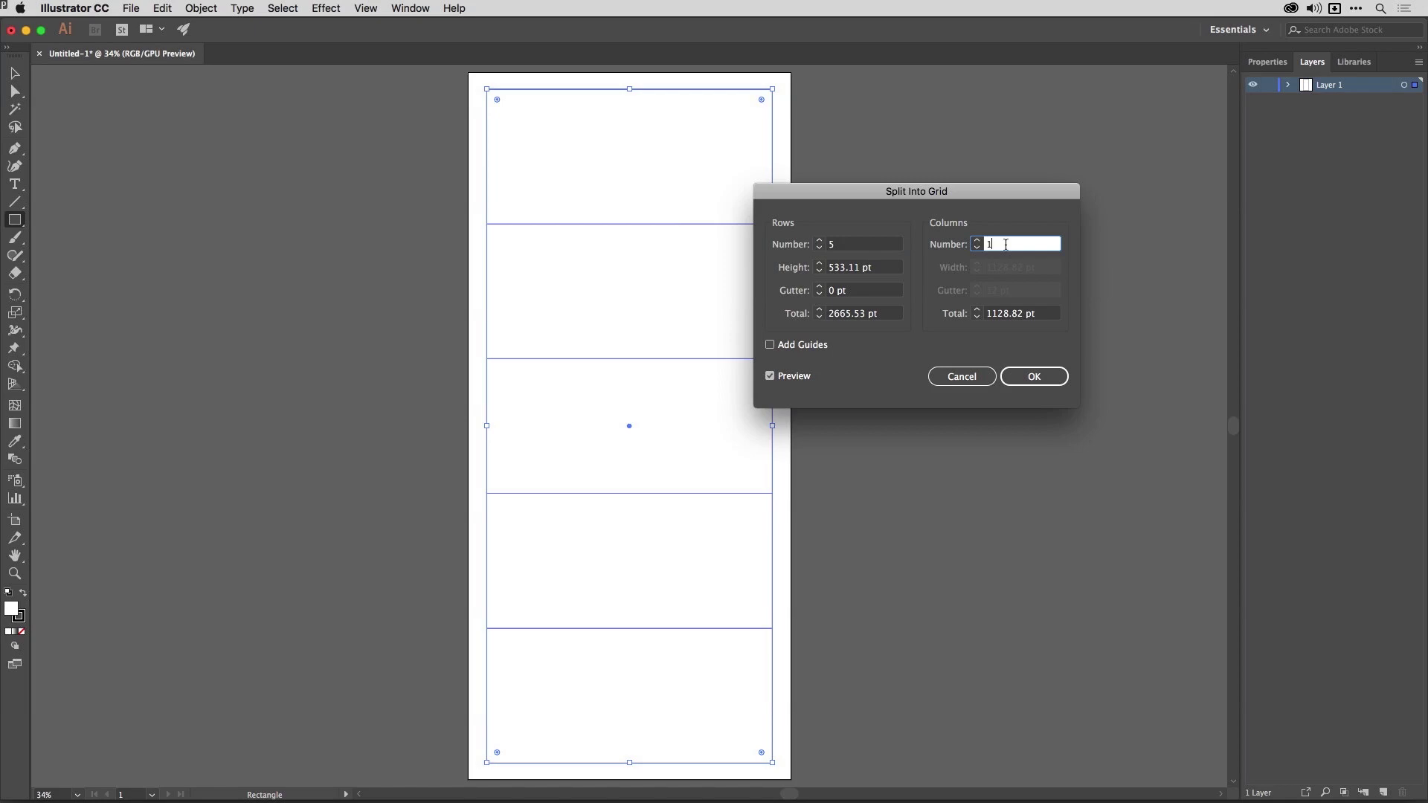
pyautogui.press('Up')
pyautogui.press('Up')
pyautogui.press('Up')
pyautogui.press('Up')
pyautogui.press('Up')
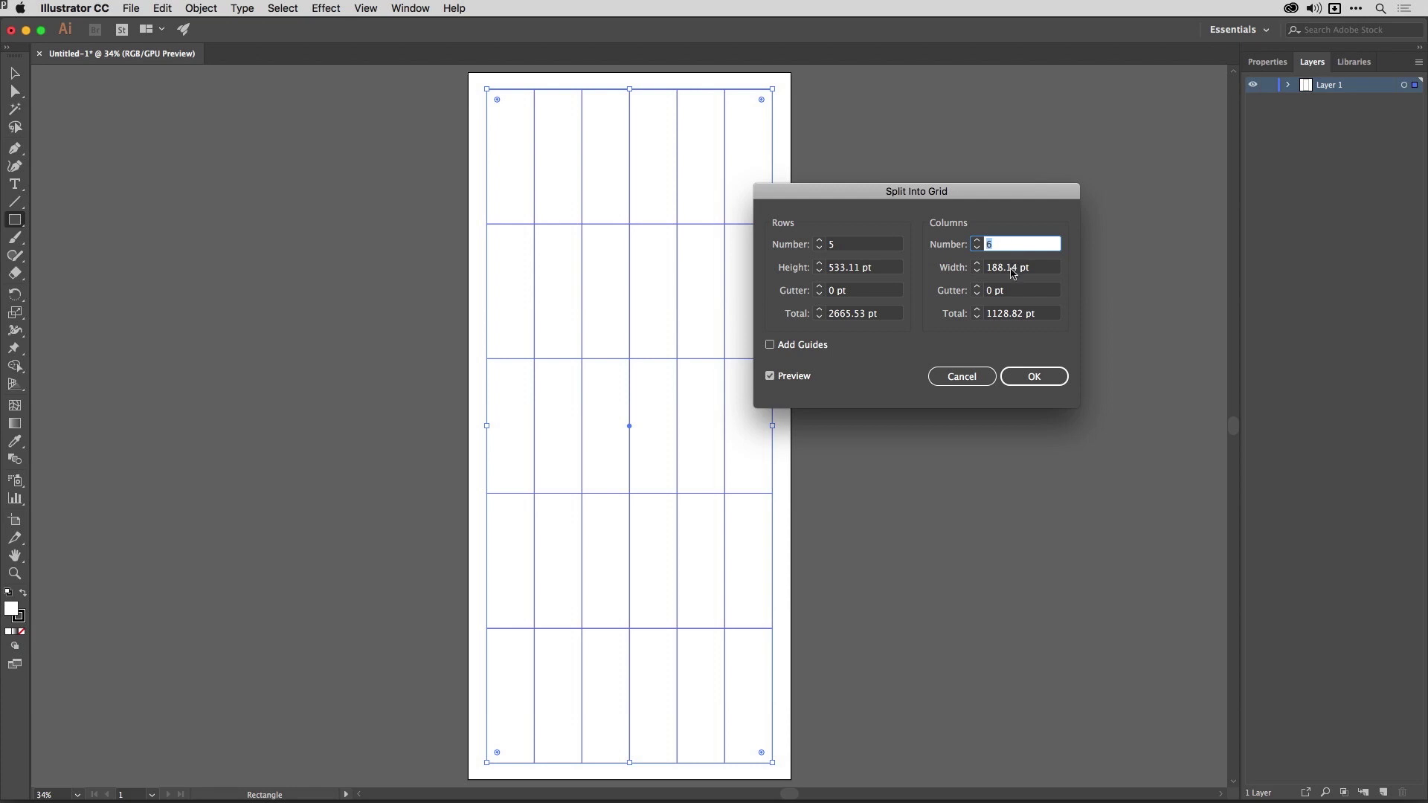
pyautogui.click(1008, 290)
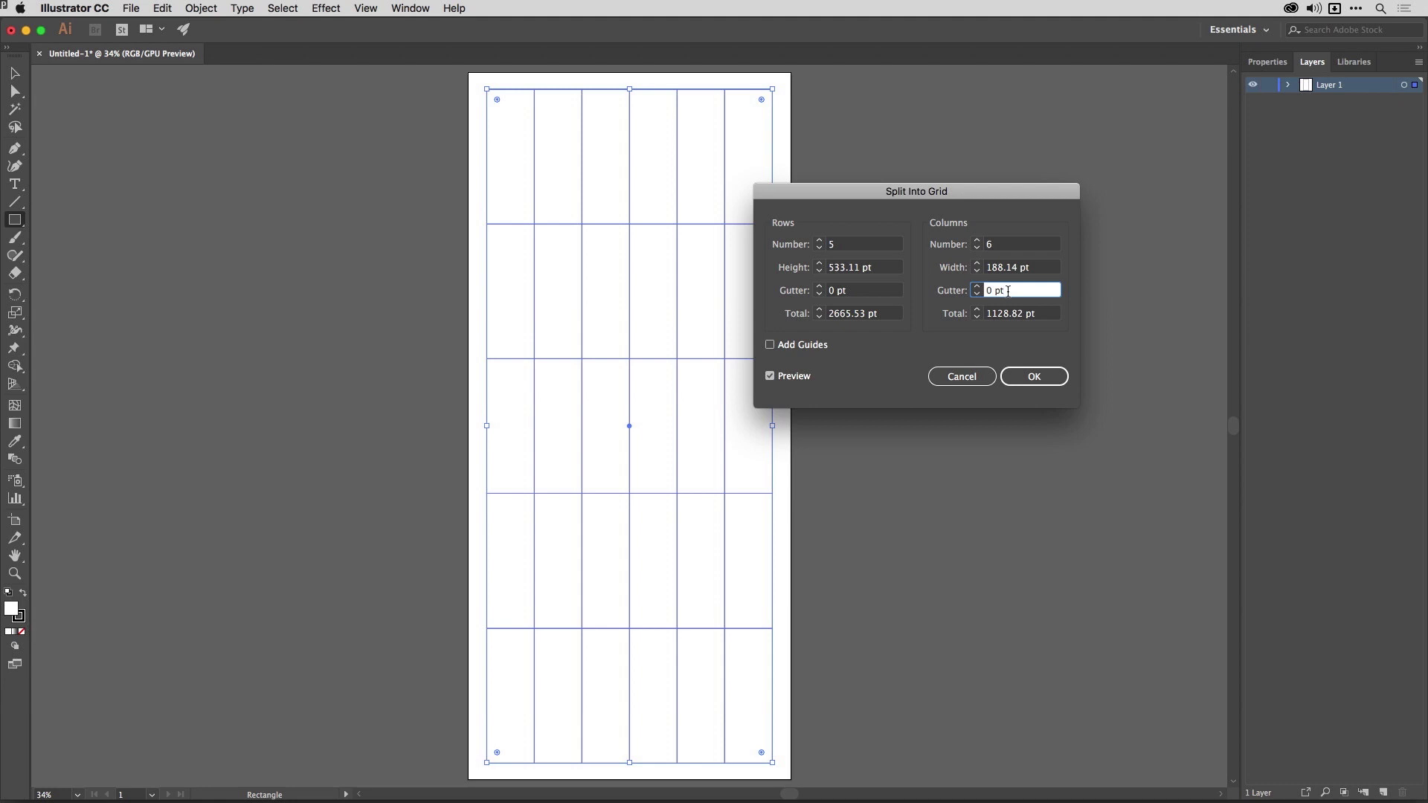
pyautogui.hotkey('shift', 'Up')
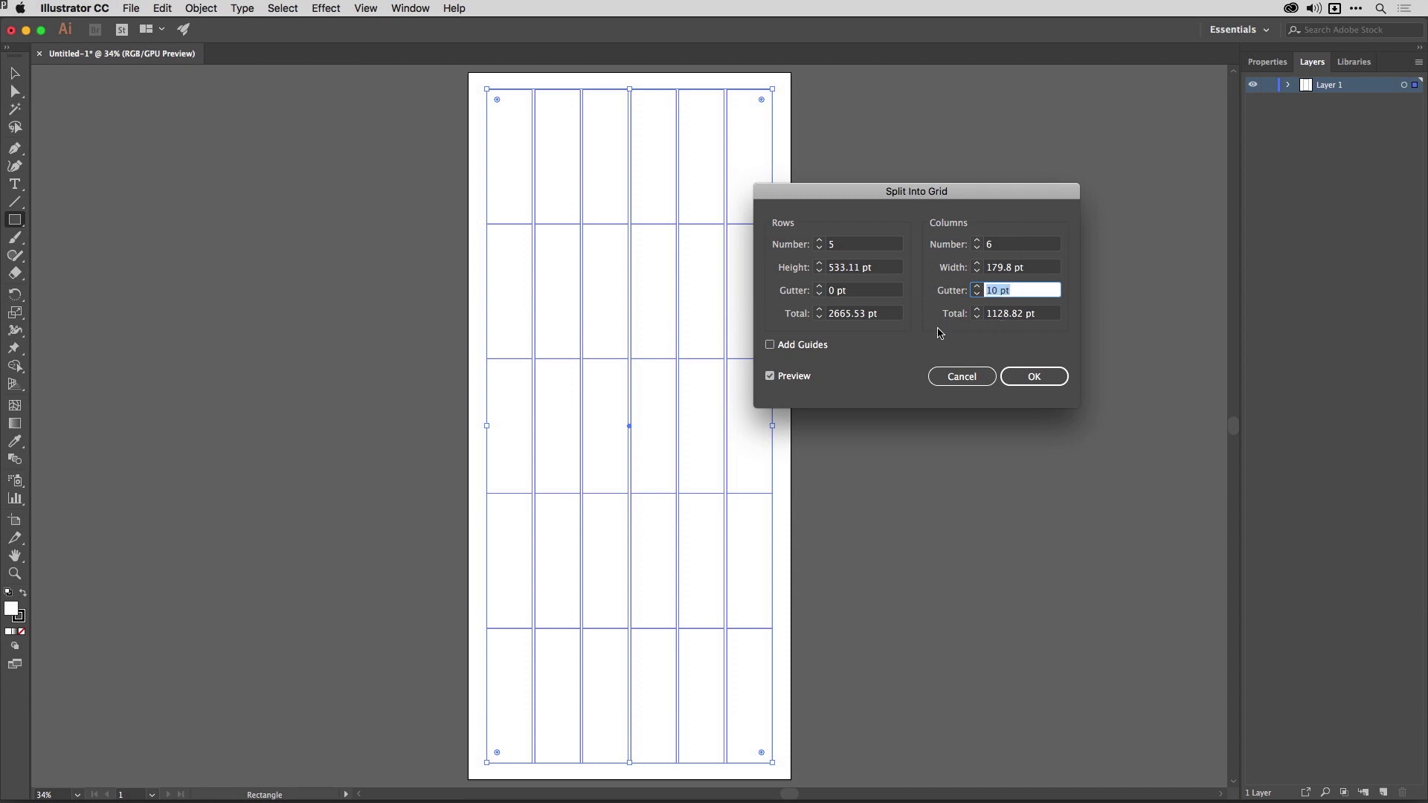
pyautogui.click(1033, 377)
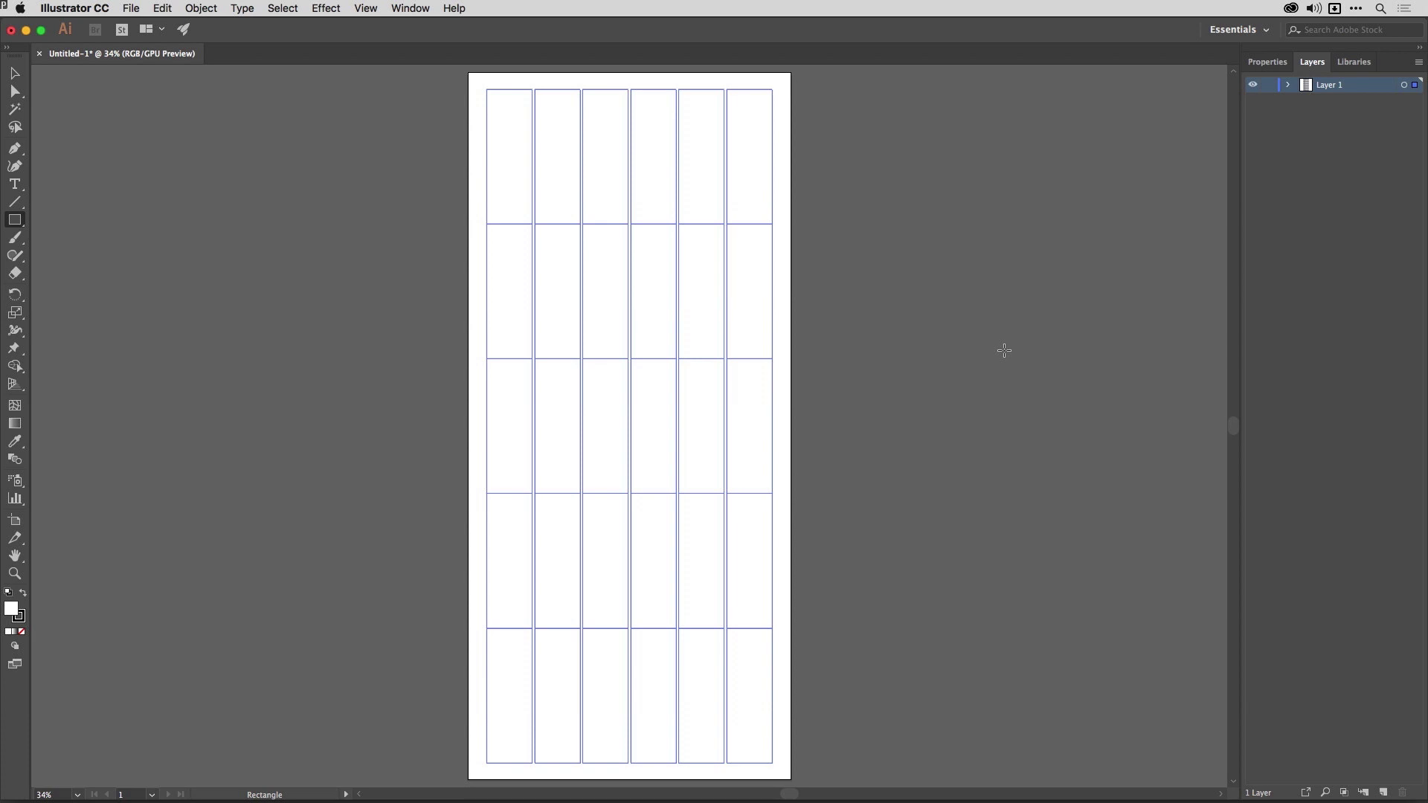
# - Select all grid cells and convert them into guides with Cmd+5, then check the View > Guides submenu
pyautogui.press('super+a')
pyautogui.press('super+5')
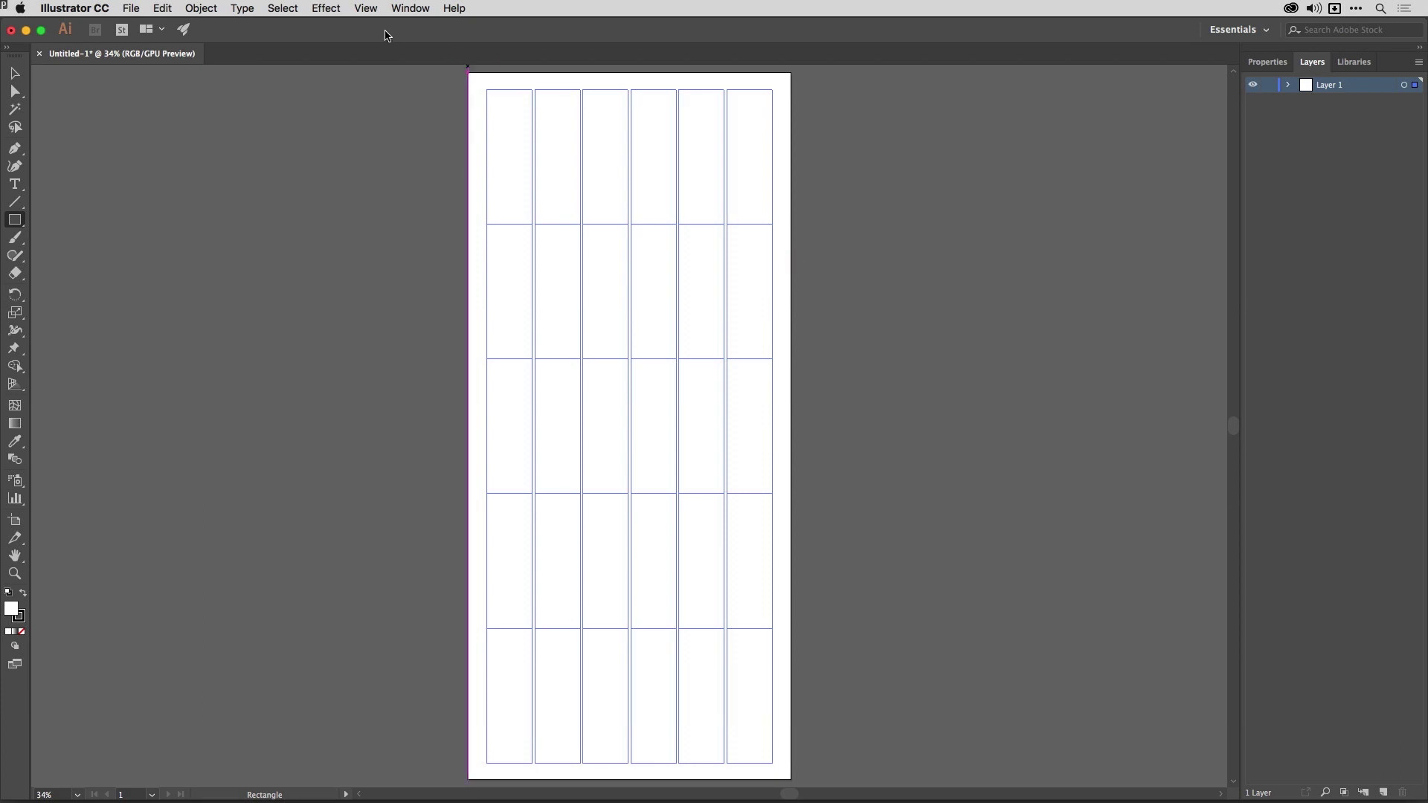
pyautogui.click(366, 8)
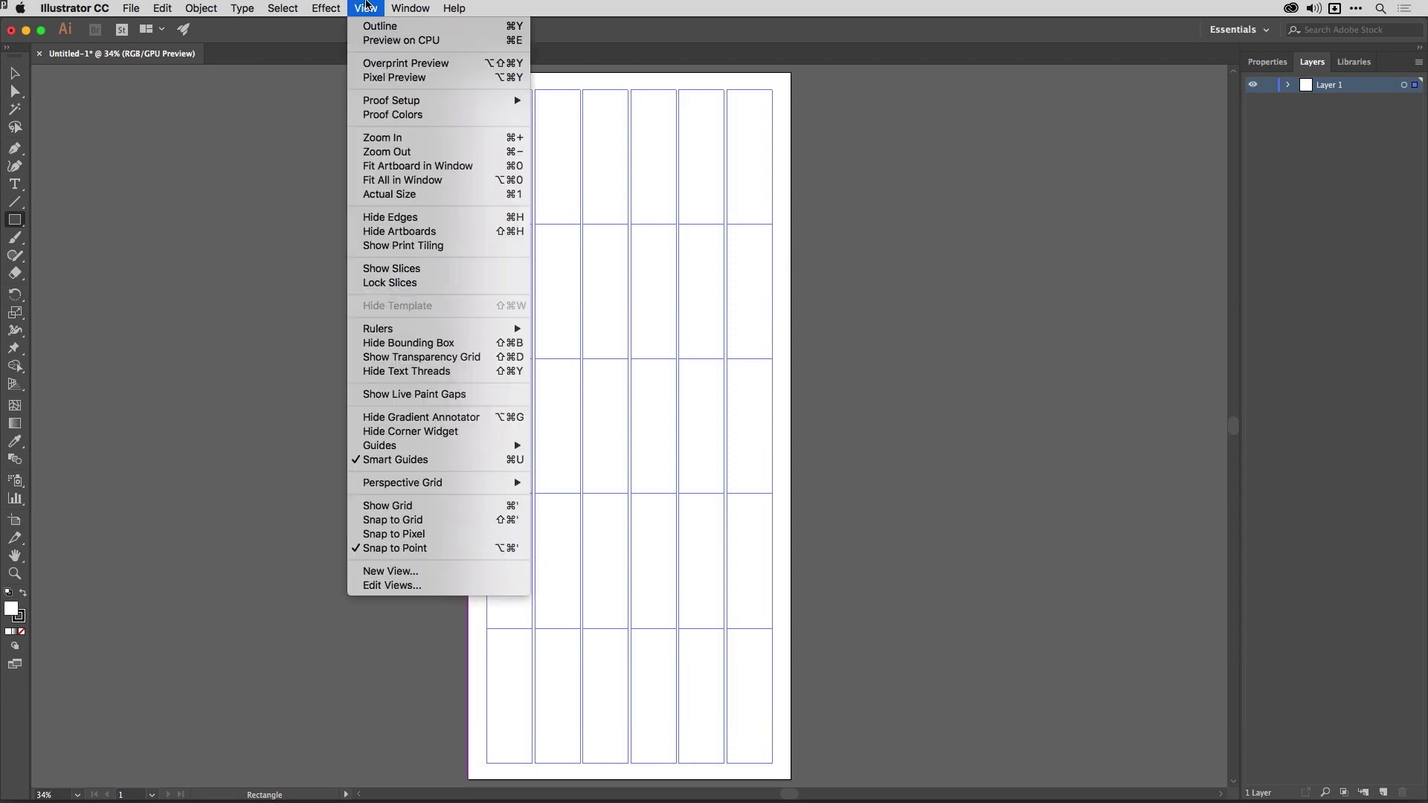
pyautogui.moveTo(439, 445)
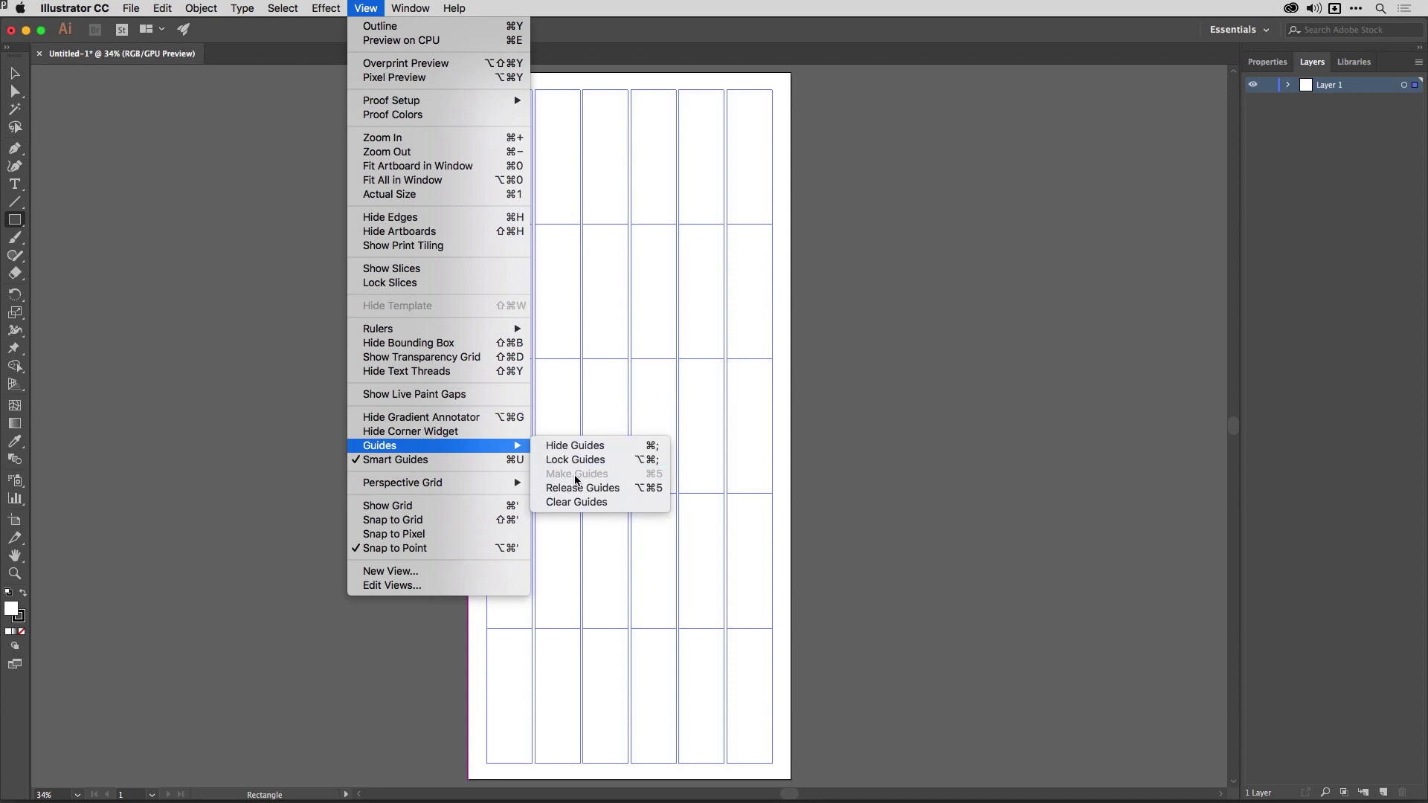
pyautogui.click(368, 7)
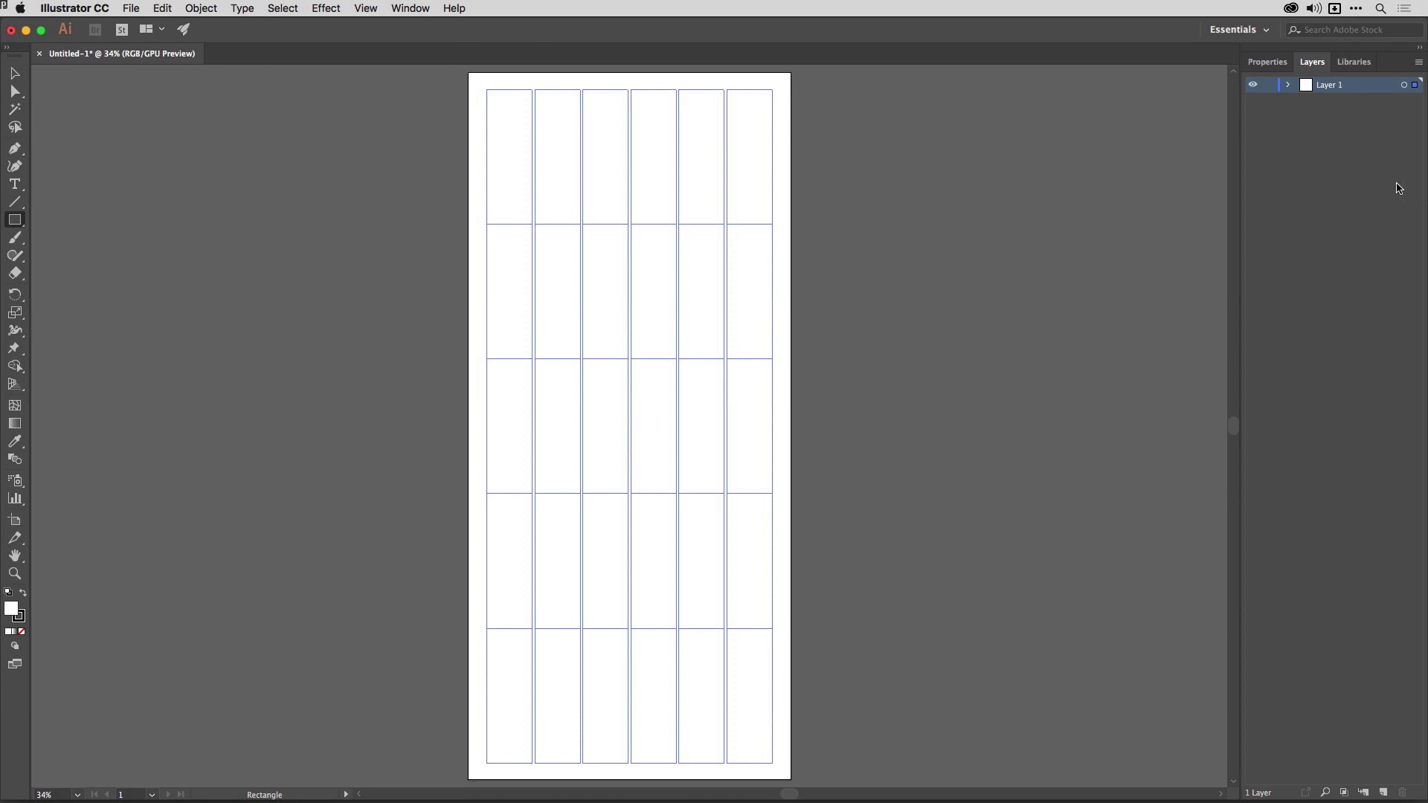
# - Rename Layer 1 to 'guides' and lock it
pyautogui.doubleClick(1330, 87)
pyautogui.write('guides')
pyautogui.press('Return')
pyautogui.click(1267, 86)
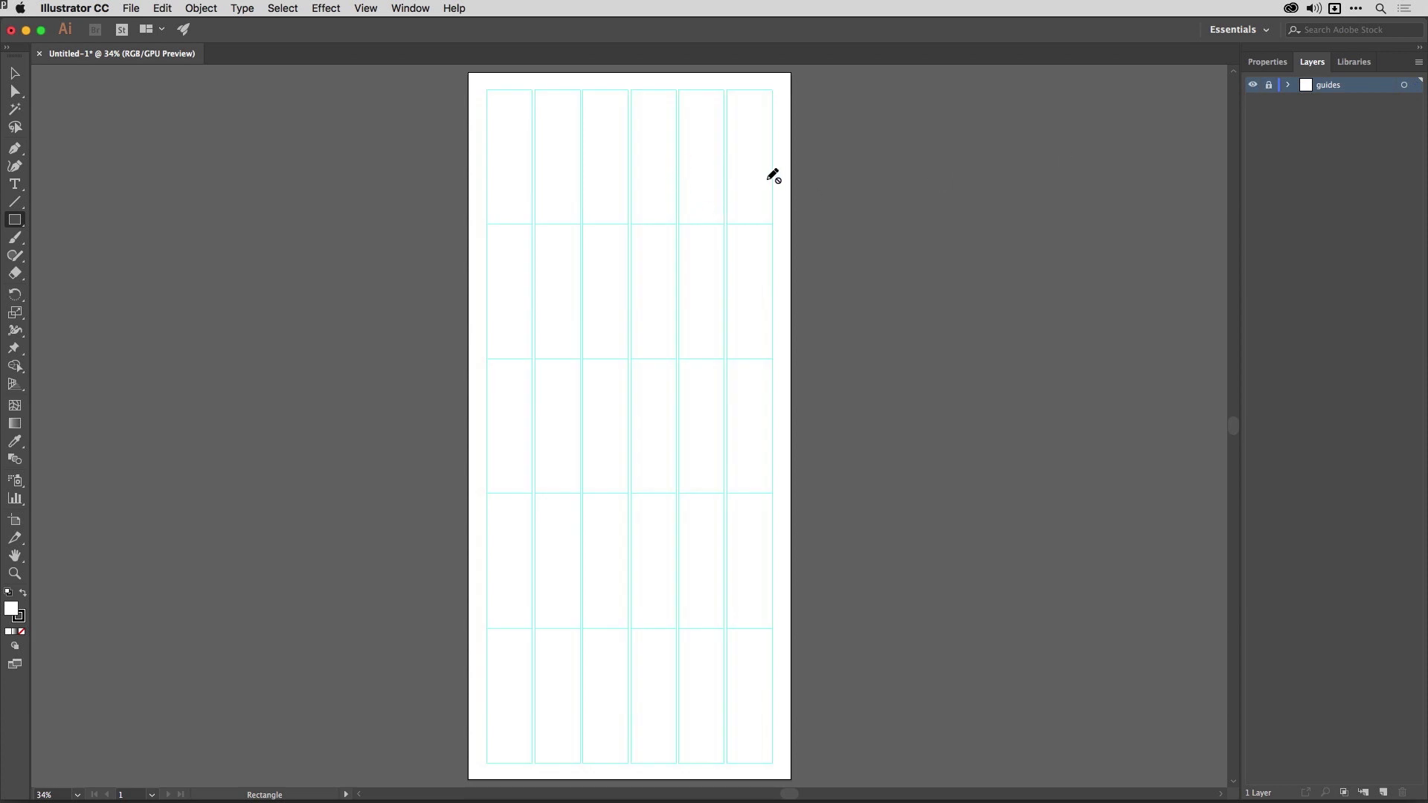
# - Briefly hide and reshow the guides layer, then add a new Layer 2 above it
pyautogui.click(1253, 85)
pyautogui.click(1253, 85)
pyautogui.click(1382, 791)
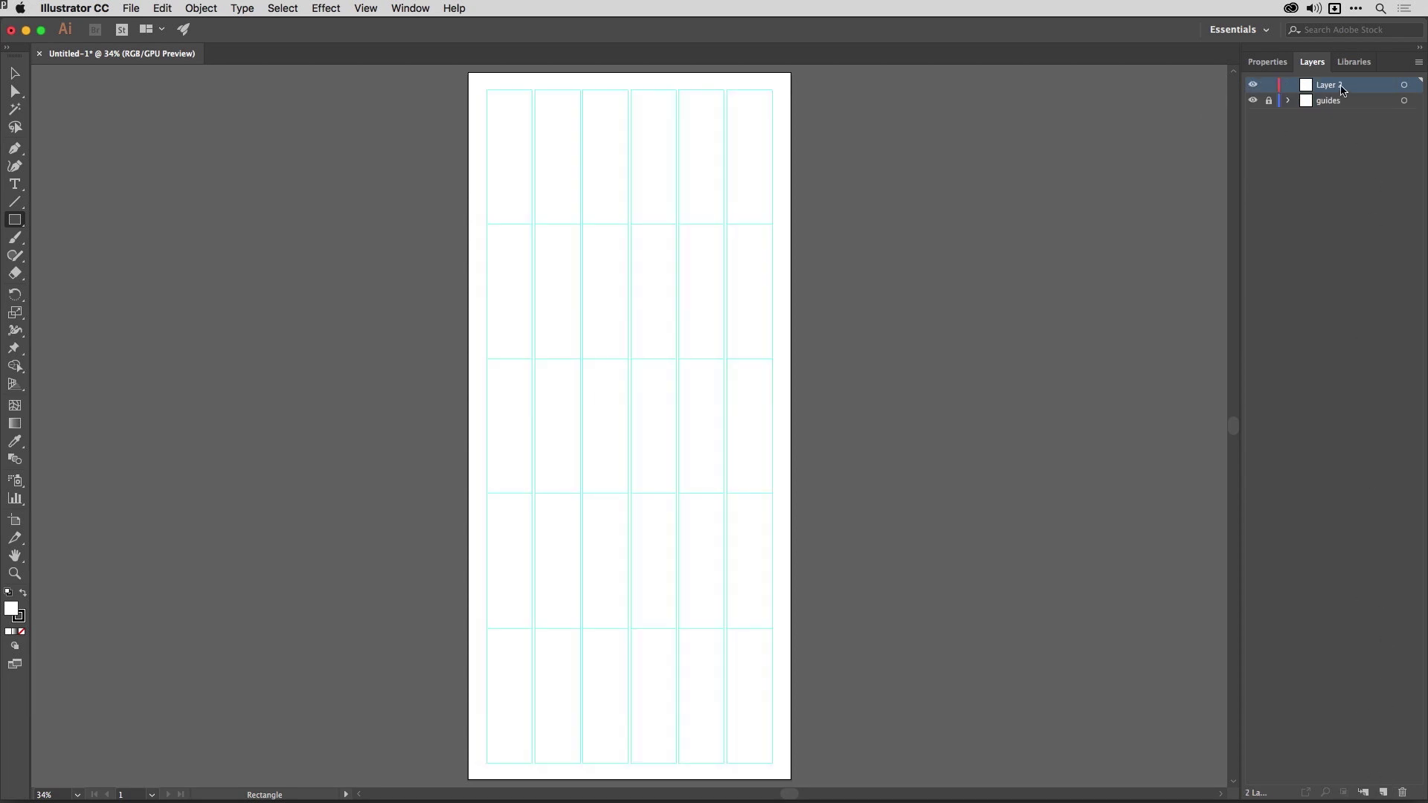